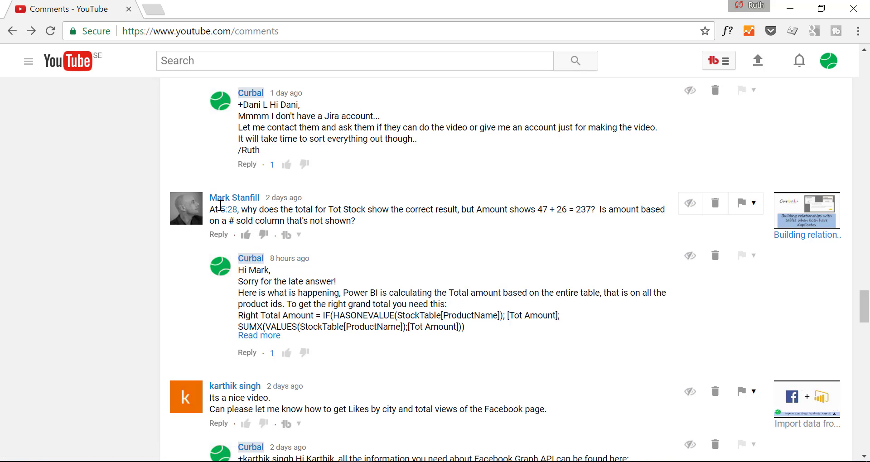
# Open 'Building relationships between tables when both have duplicates' at 5:28 in a new tab
pyautogui.middleClick(228, 210)
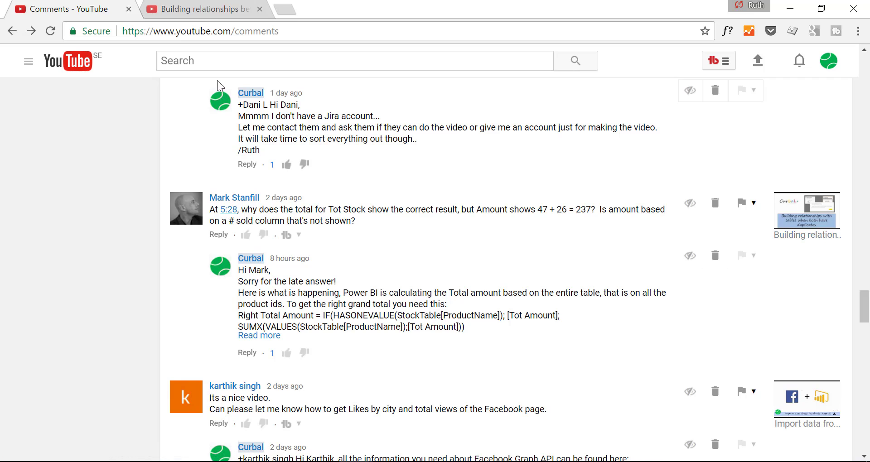
# Mute the video and pause it at 5:24, where the table's Amount total reads 237.00
pyautogui.click(199, 16)
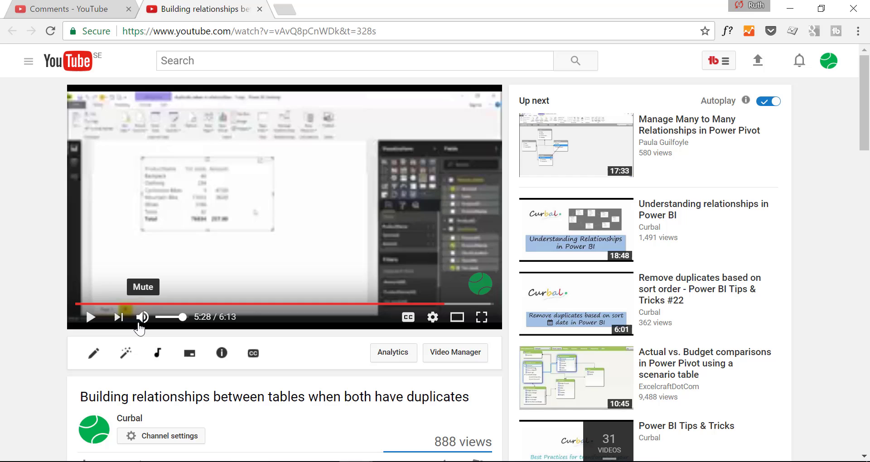
pyautogui.click(142, 317)
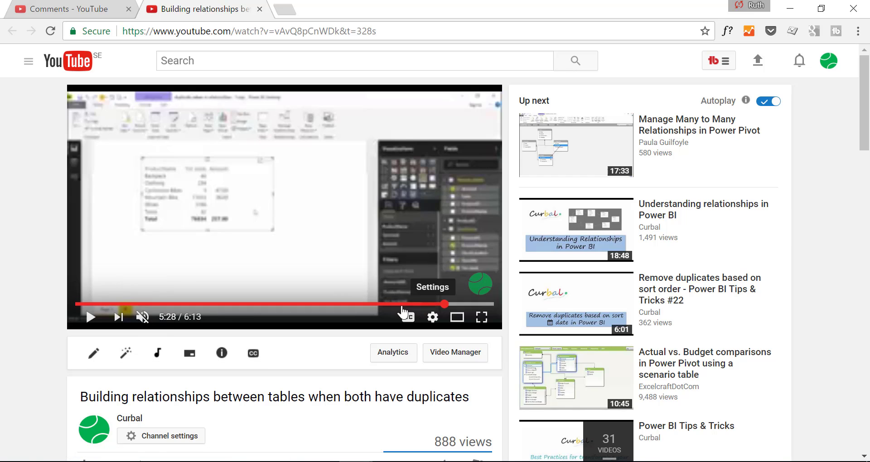
pyautogui.click(91, 323)
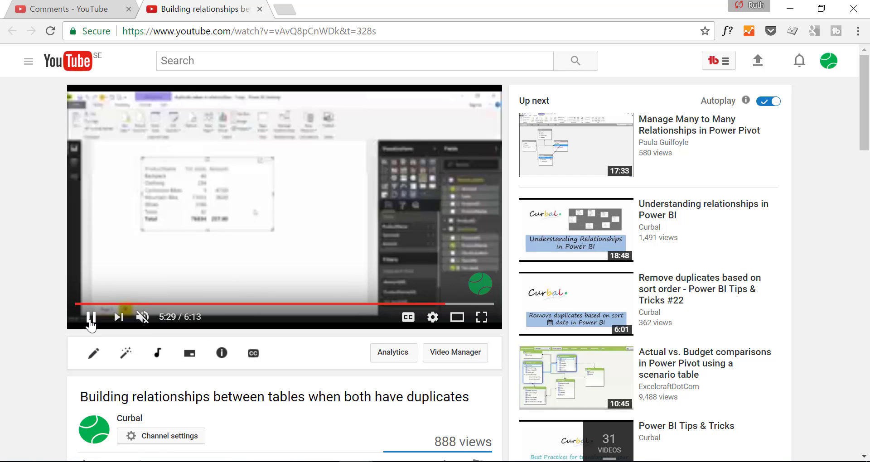
pyautogui.press('Left')
pyautogui.click(318, 268)
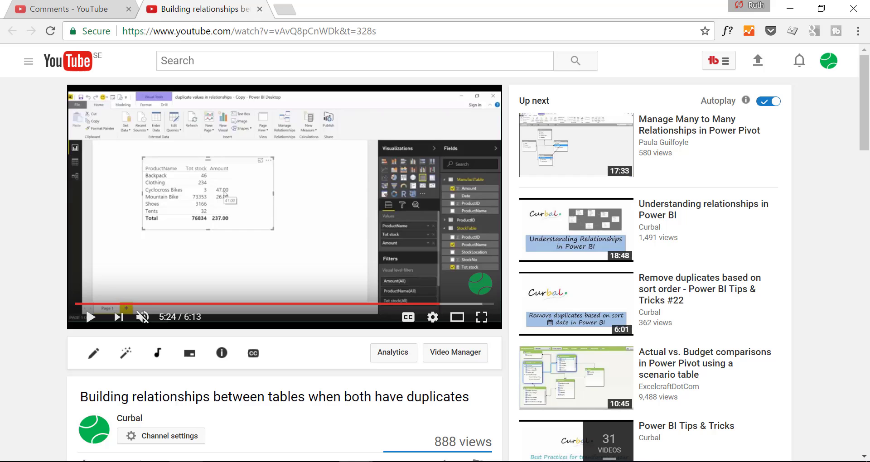
# In Power BI's model diagram, place the ProductID table between ManufactTable and StockTable
pyautogui.click(187, 417)
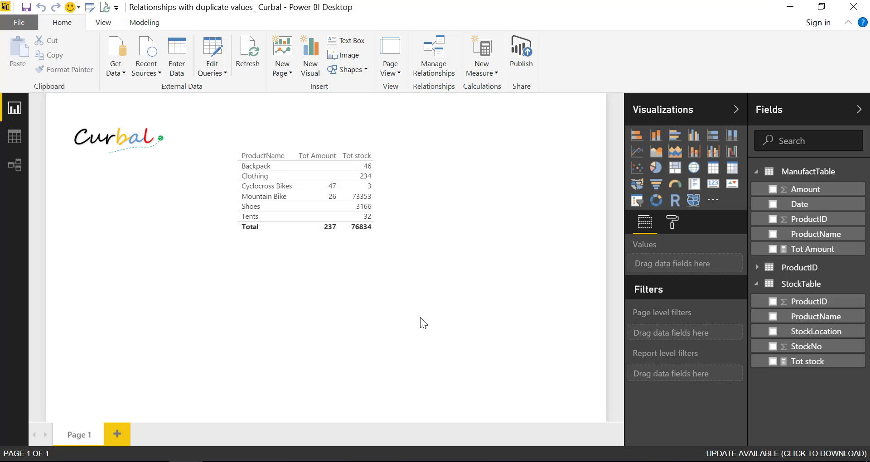
pyautogui.moveTo(268, 147)
pyautogui.mouseDown()
pyautogui.moveTo(303, 127)
pyautogui.moveTo(294, 146)
pyautogui.moveTo(276, 148)
pyautogui.mouseUp()
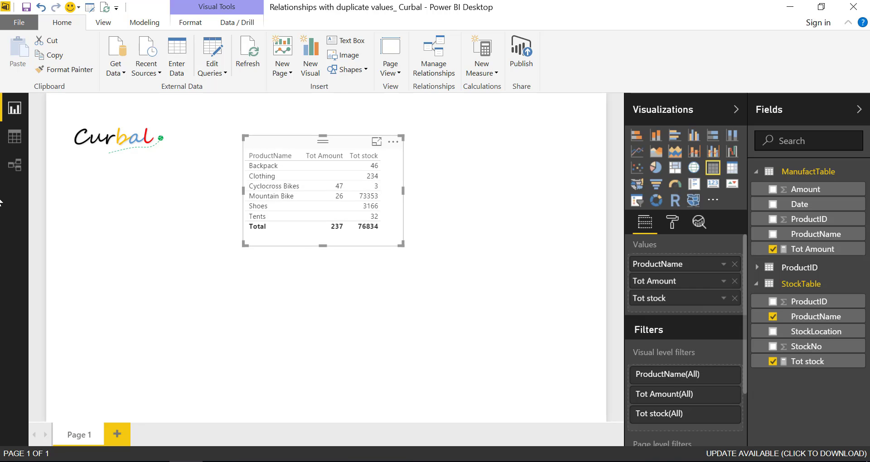
pyautogui.click(12, 164)
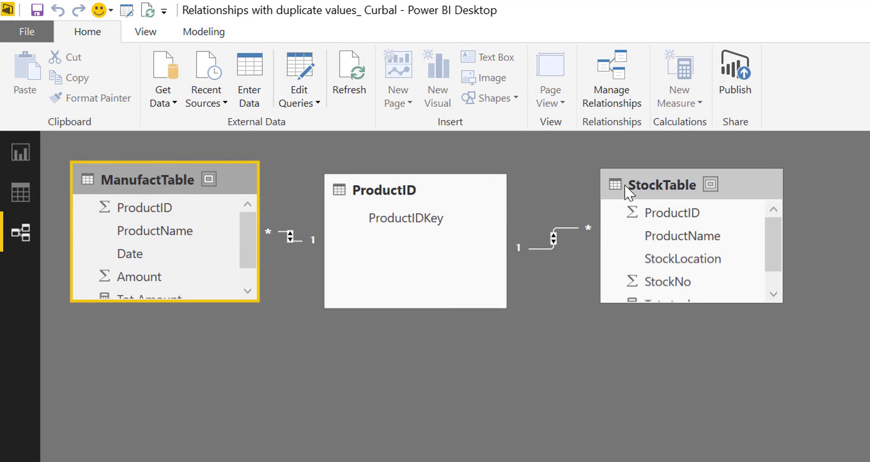
pyautogui.moveTo(607, 181); pyautogui.dragTo(673, 175)
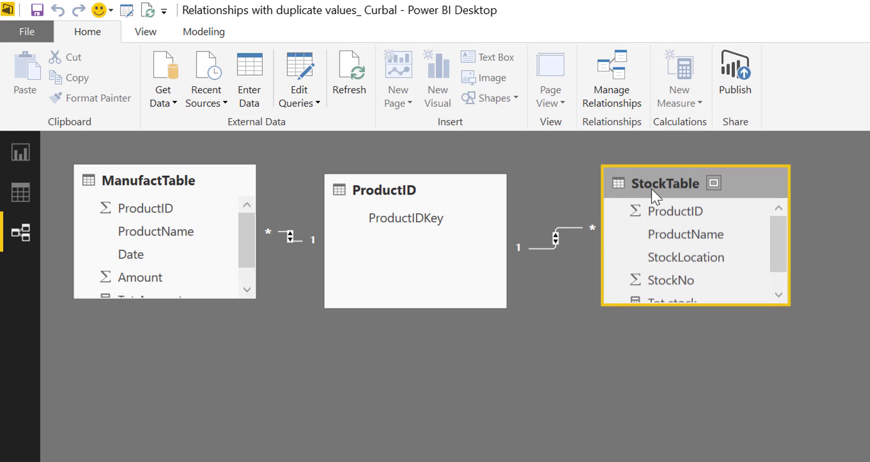
pyautogui.moveTo(699, 212); pyautogui.dragTo(720, 224)
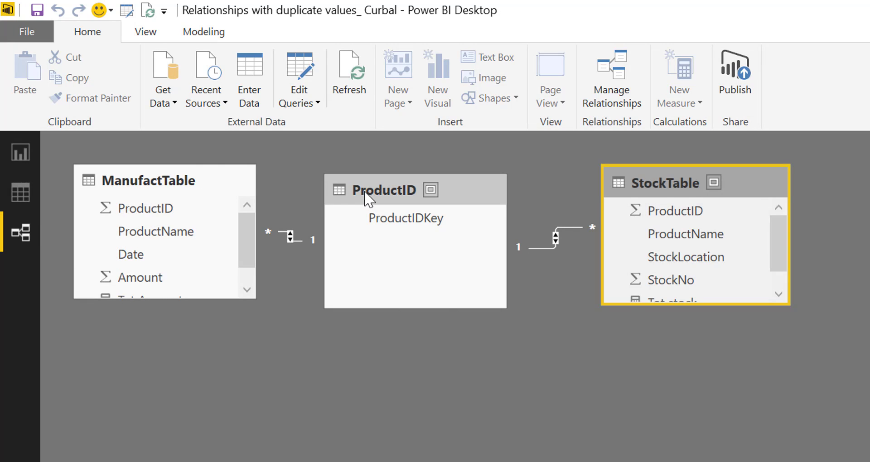
pyautogui.moveTo(373, 190); pyautogui.dragTo(392, 181)
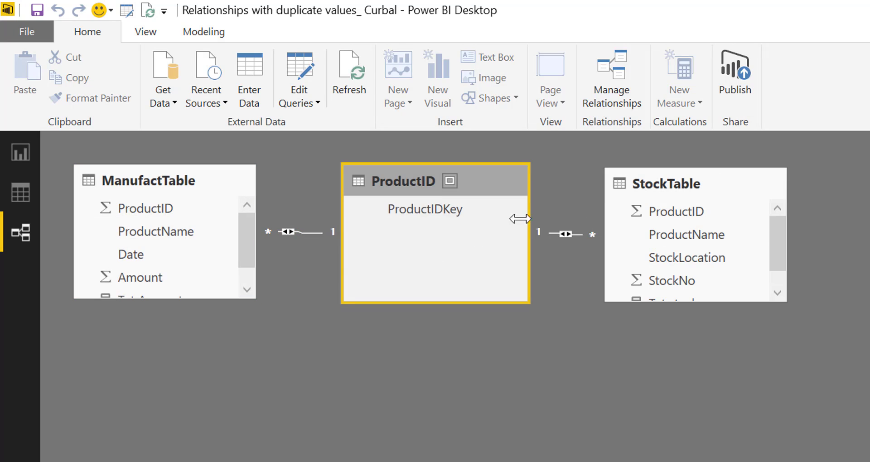
pyautogui.moveTo(413, 190); pyautogui.dragTo(400, 175)
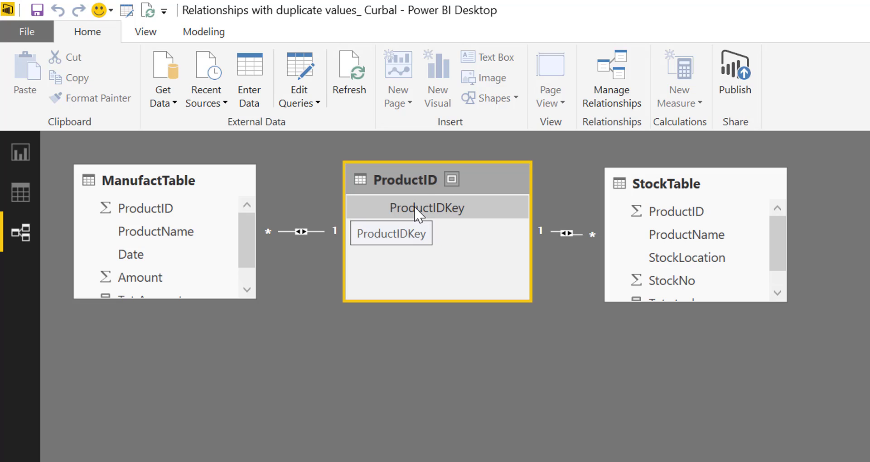
# Reposition the report's product table showing Tot Amount totalling 237 and Tot stock 76834
pyautogui.click(14, 154)
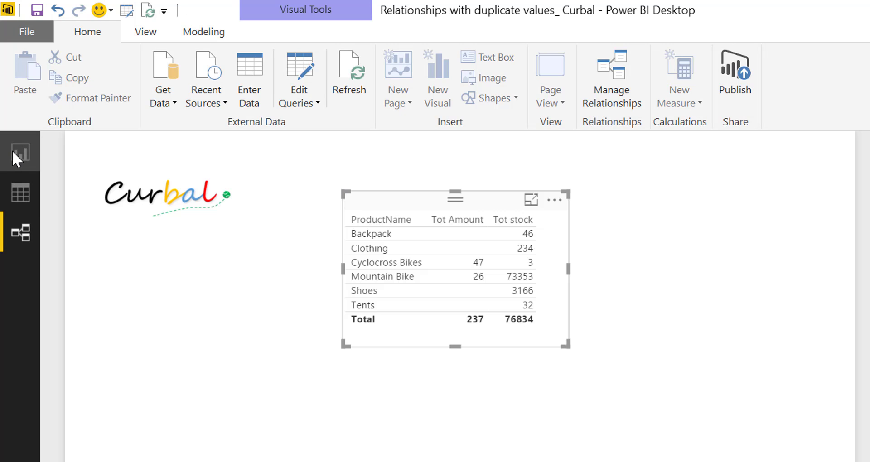
pyautogui.moveTo(414, 199); pyautogui.dragTo(424, 174)
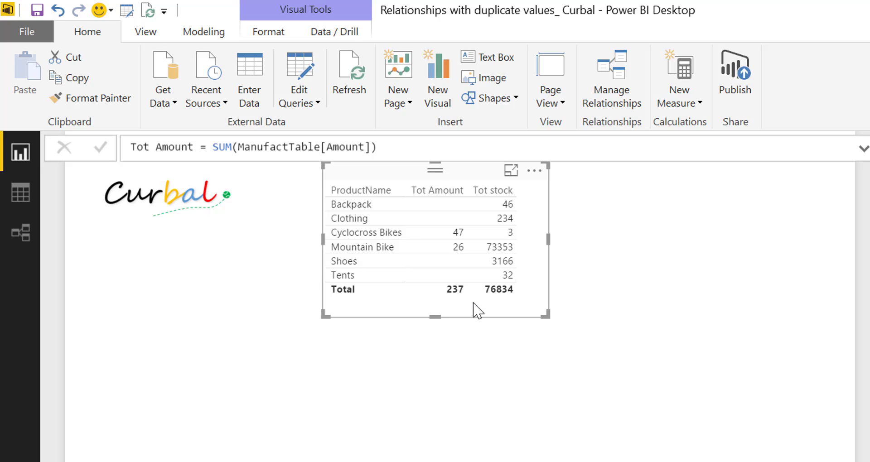
pyautogui.moveTo(418, 165); pyautogui.dragTo(385, 184)
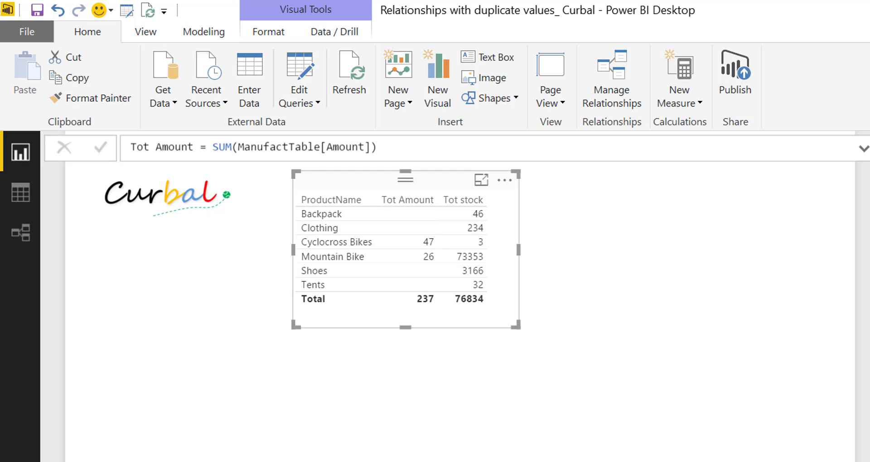
# Build a compact ProductName and Tot Amount table and place it beside the first table
pyautogui.moveTo(863, 278); pyautogui.dragTo(776, 266)
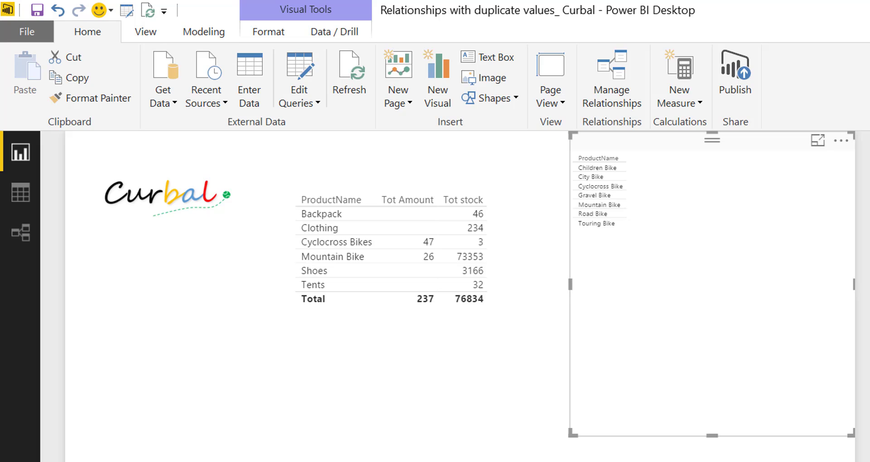
pyautogui.moveTo(868, 295); pyautogui.dragTo(808, 278)
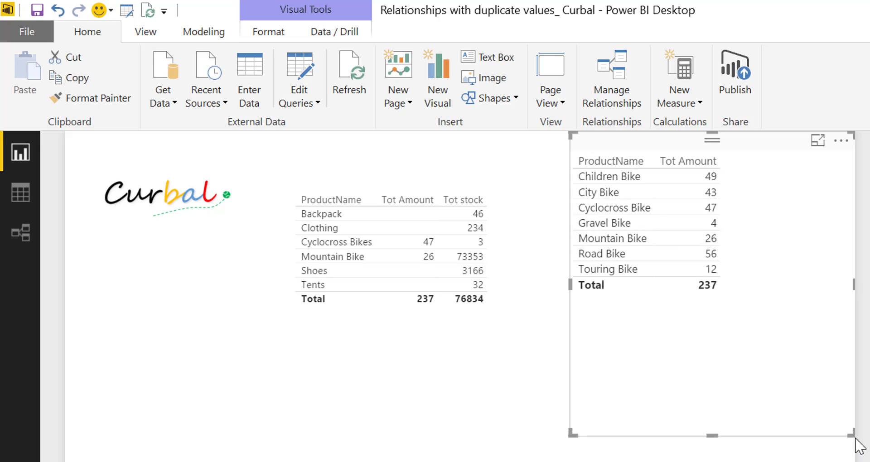
pyautogui.moveTo(852, 435); pyautogui.dragTo(748, 297)
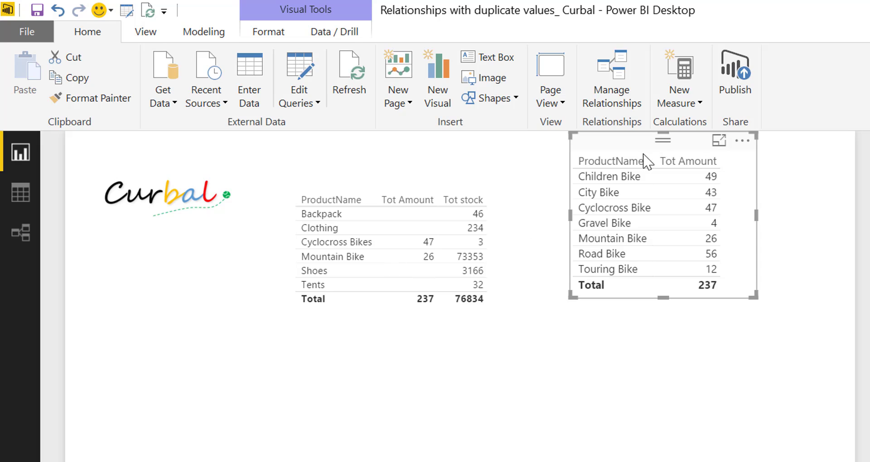
pyautogui.moveTo(644, 155); pyautogui.dragTo(650, 174)
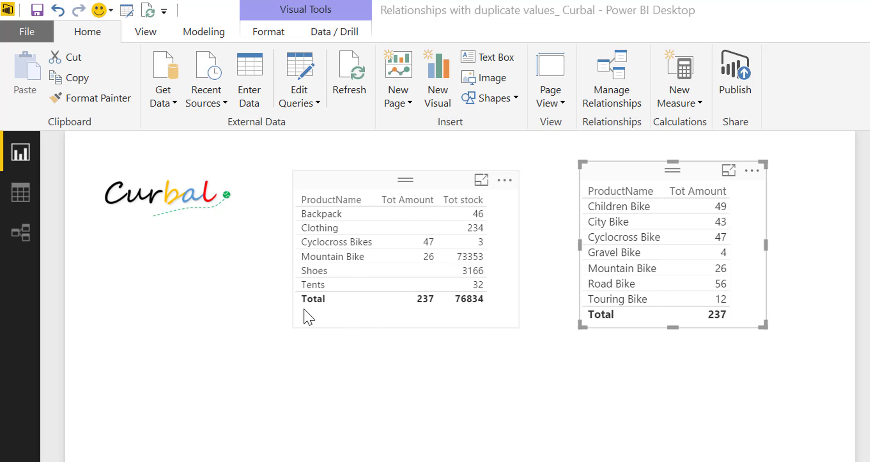
pyautogui.moveTo(428, 312)
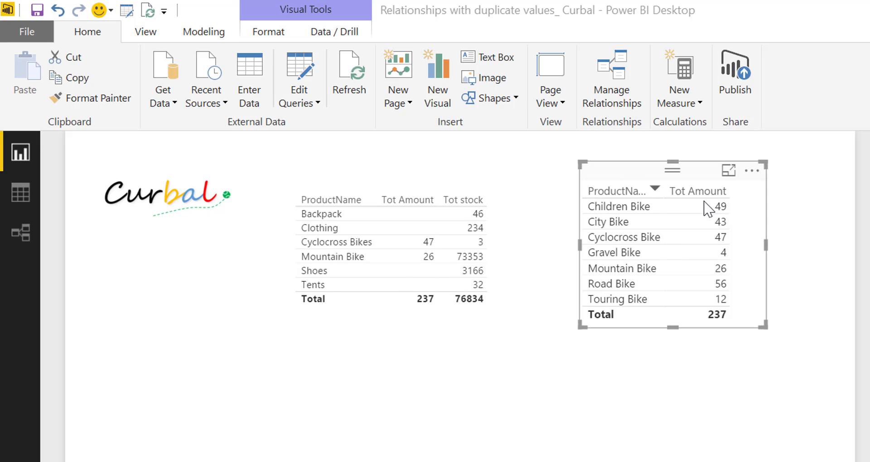
# Check the relationships, then move both product tables lower on the report page
pyautogui.click(17, 232)
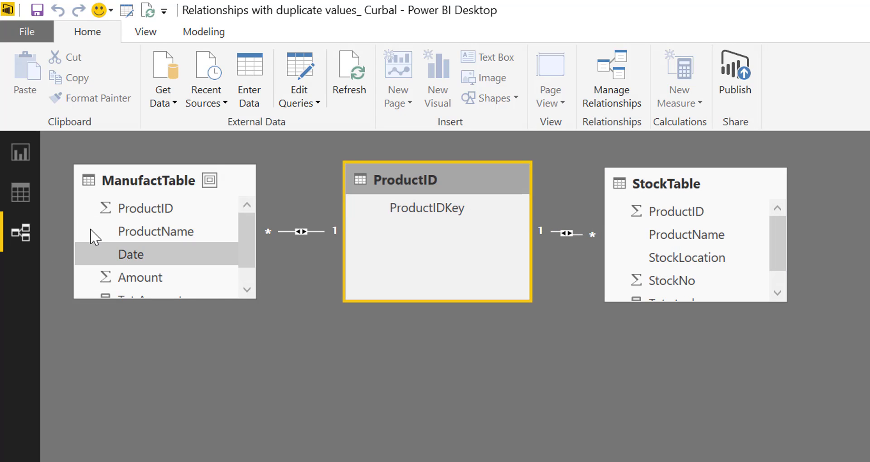
pyautogui.click(12, 154)
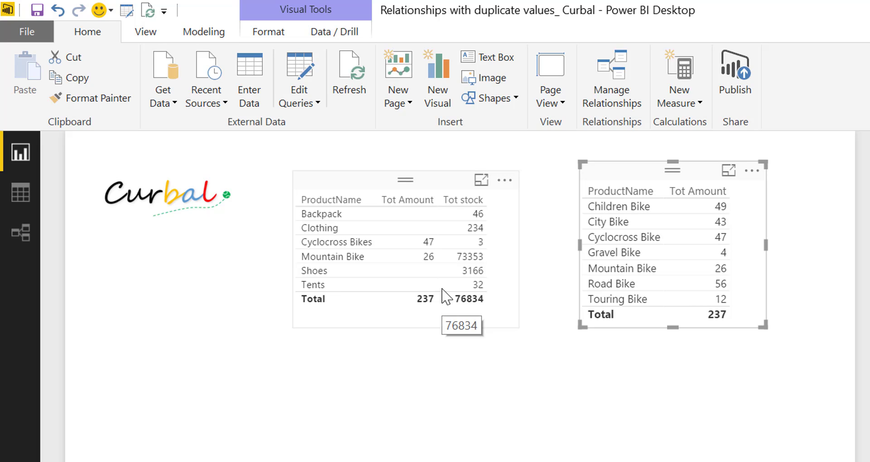
pyautogui.moveTo(399, 198); pyautogui.dragTo(407, 267)
pyautogui.moveTo(639, 177); pyautogui.dragTo(646, 247)
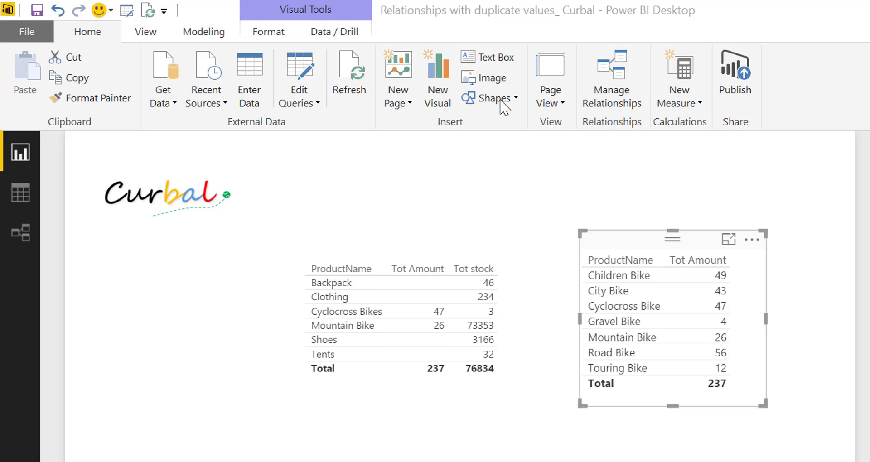
# Create a new measure 'Right Total amount = IF()'
pyautogui.click(683, 68)
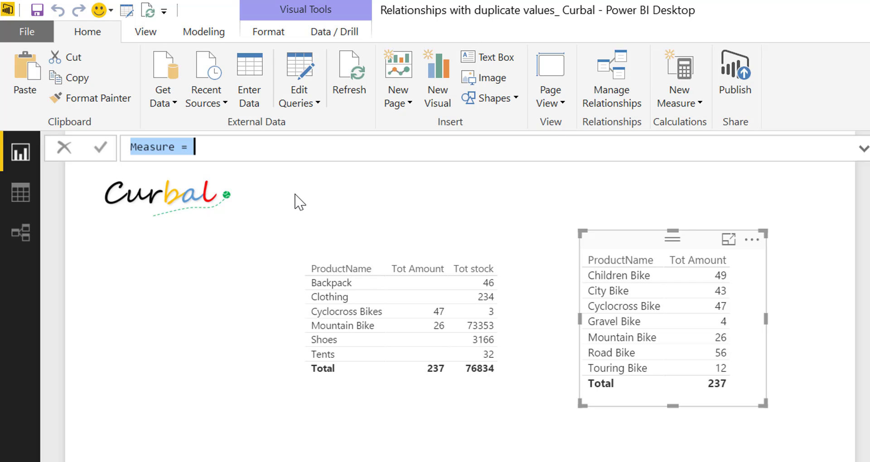
pyautogui.write('Right')
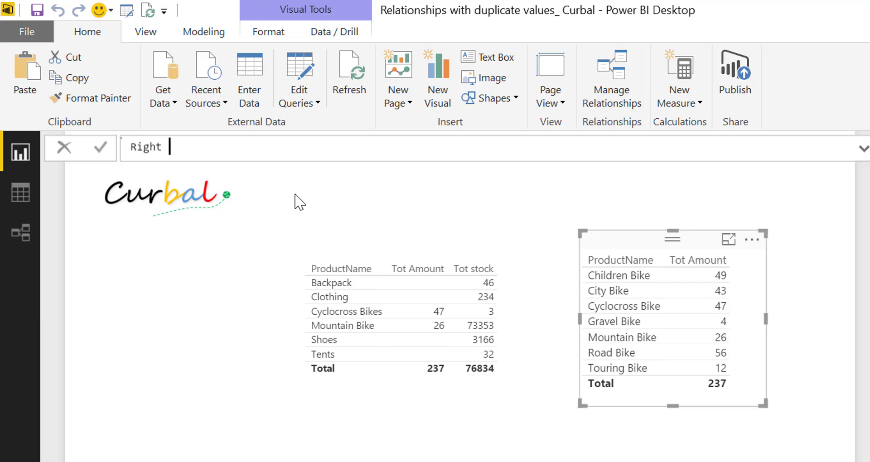
pyautogui.write(' Total amount= ')
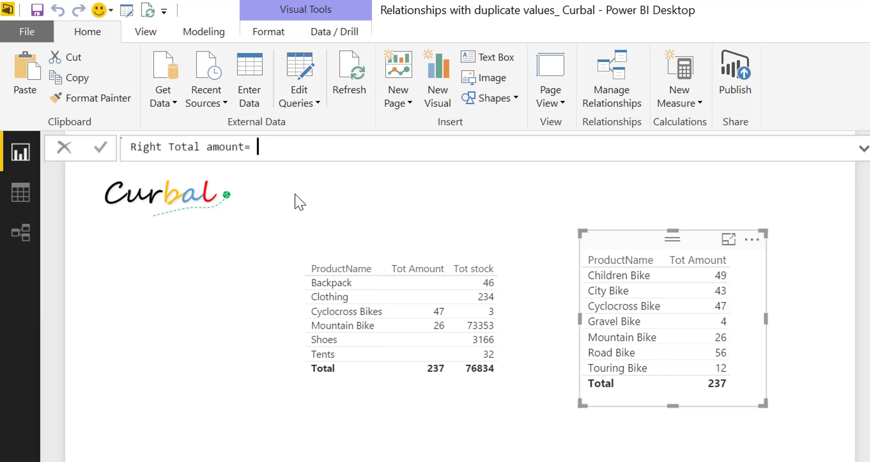
pyautogui.write('IF(')
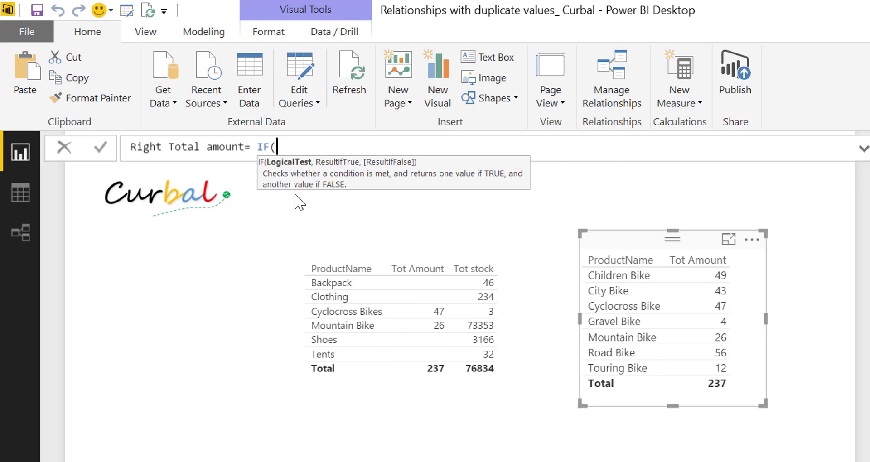
pyautogui.press('Return')
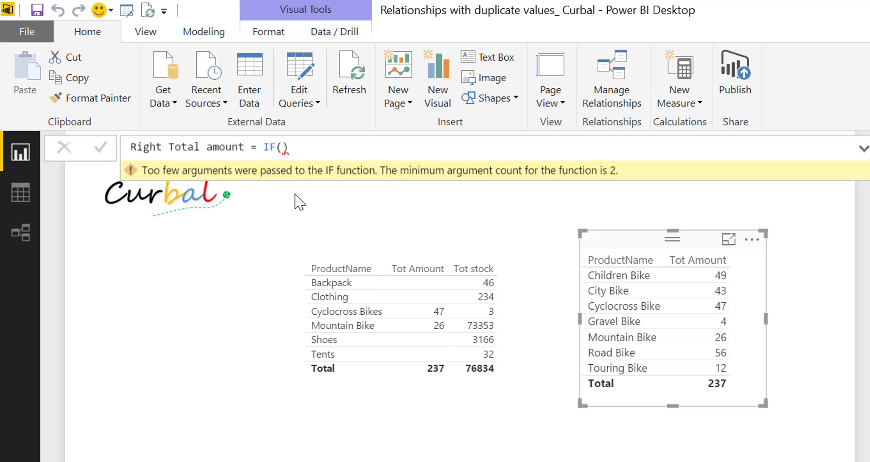
# Fill the IF with HASONEVALUE(StockTable[ProductName]) and [Tot Amount] as the true result
pyautogui.click(319, 143)
pyautogui.press('BackSpace')
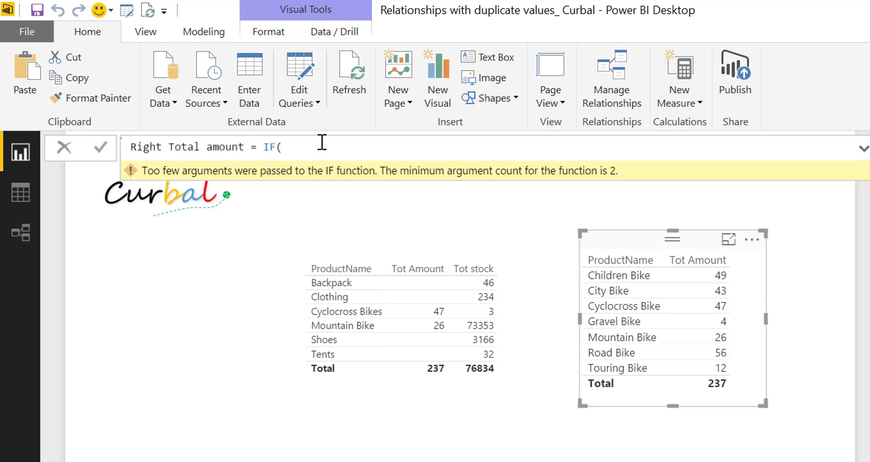
pyautogui.write('has')
pyautogui.press('Down')
pyautogui.press('Tab')
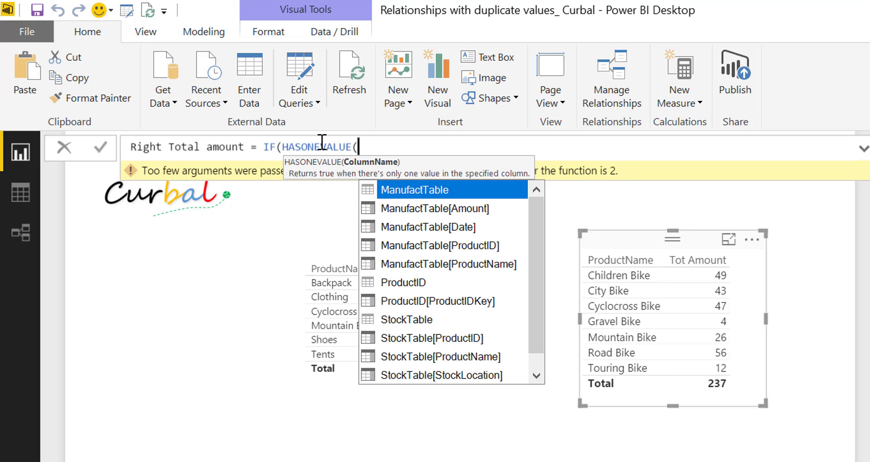
pyautogui.write('st')
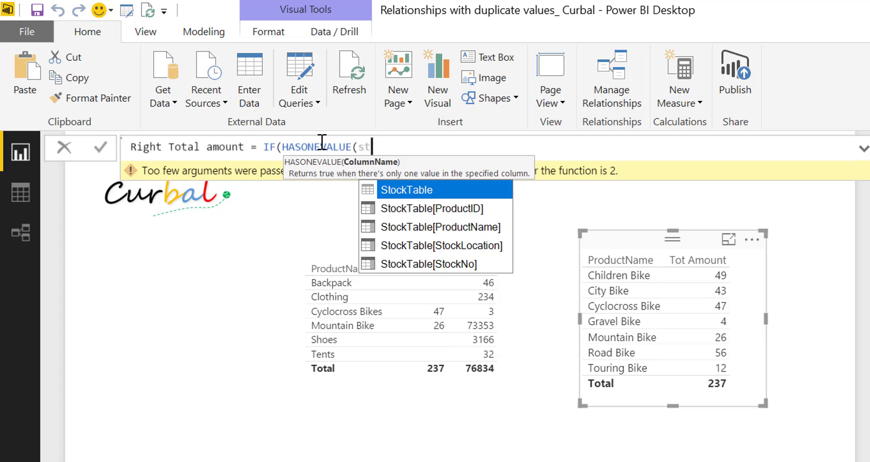
pyautogui.press('Down')
pyautogui.press('Down')
pyautogui.press('Down')
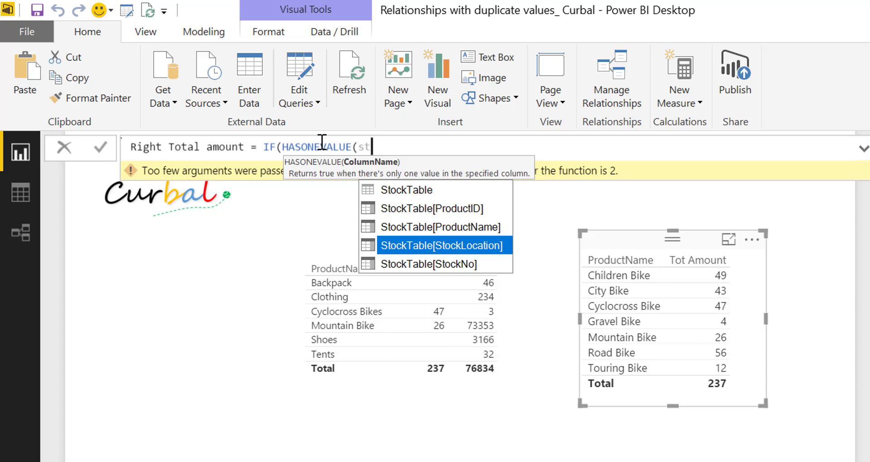
pyautogui.press('Up')
pyautogui.press('Tab')
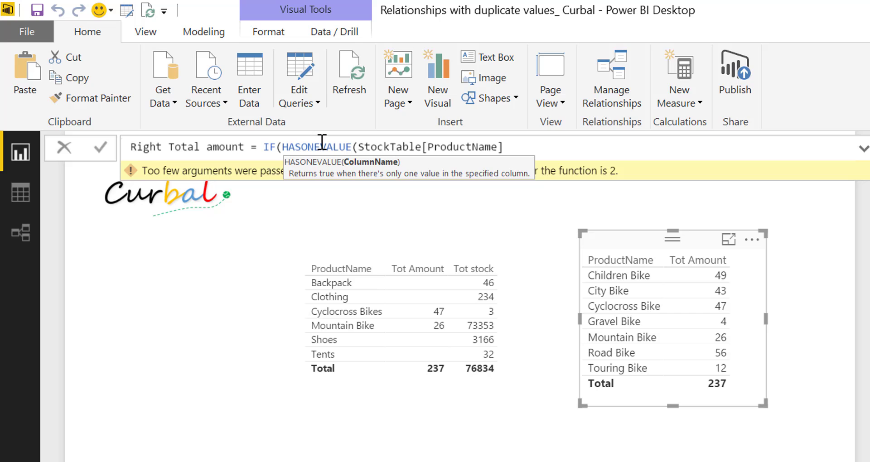
pyautogui.write(')')
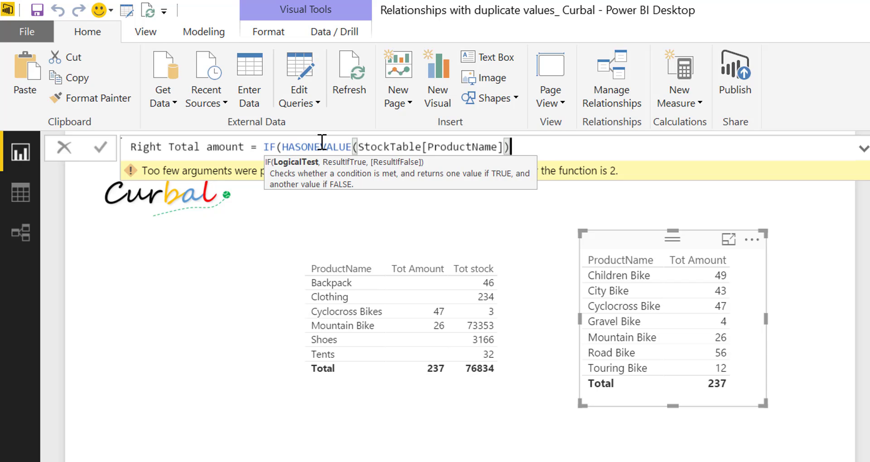
pyautogui.write(',')
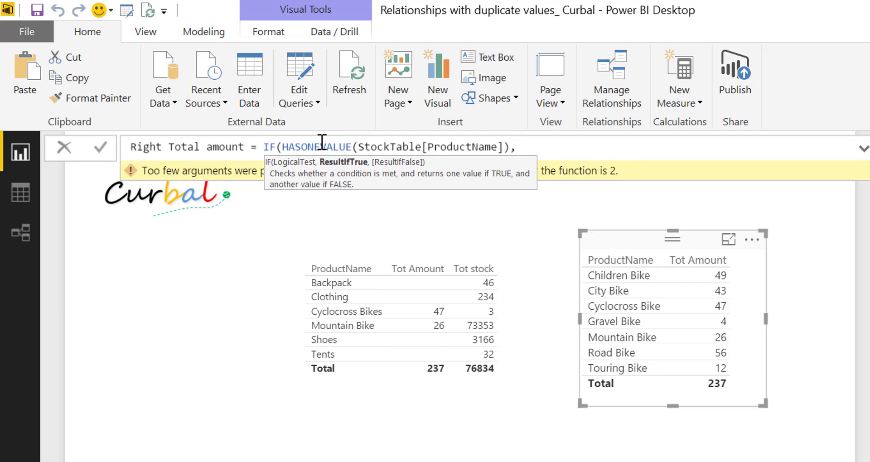
pyautogui.write('[To')
pyautogui.write('t')
pyautogui.press('Tab')
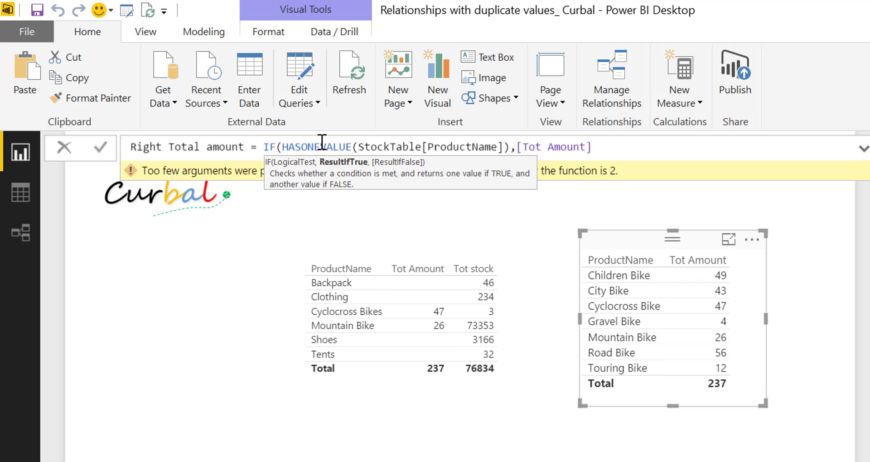
# Add the else branch SUMX(VALUES(StockTable[ProductName]),[Tot Amount]) and close the formula
pyautogui.write(',')
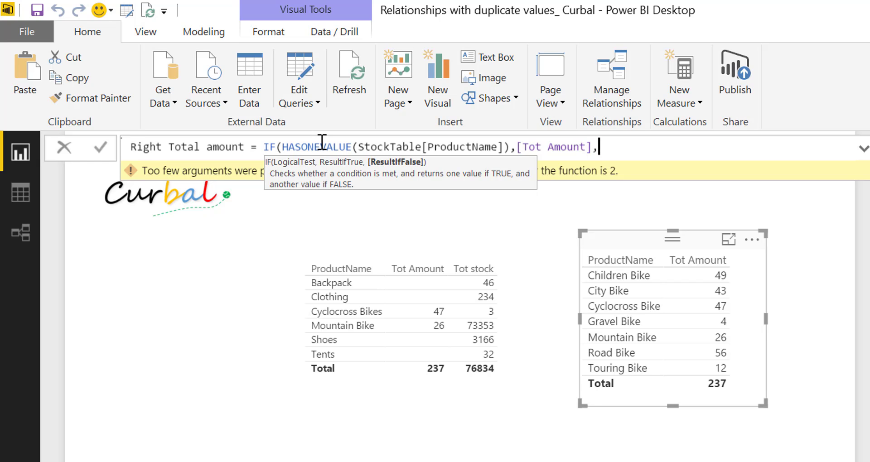
pyautogui.write('sum')
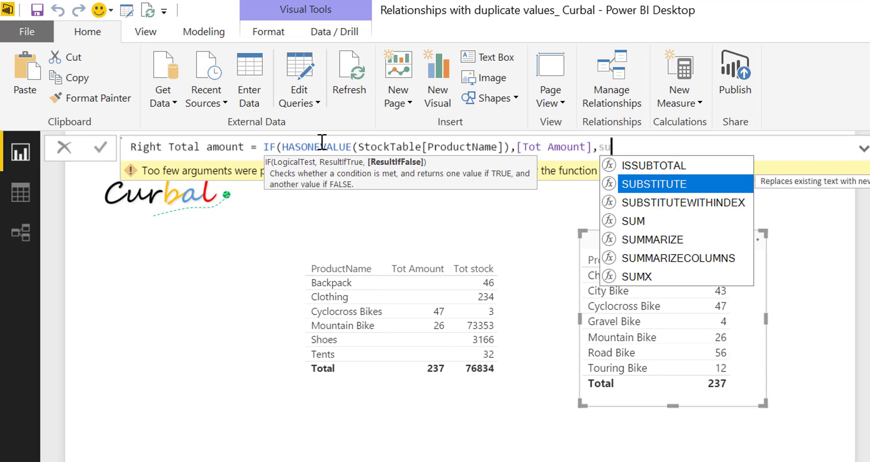
pyautogui.press('Down')
pyautogui.press('Down')
pyautogui.press('Down')
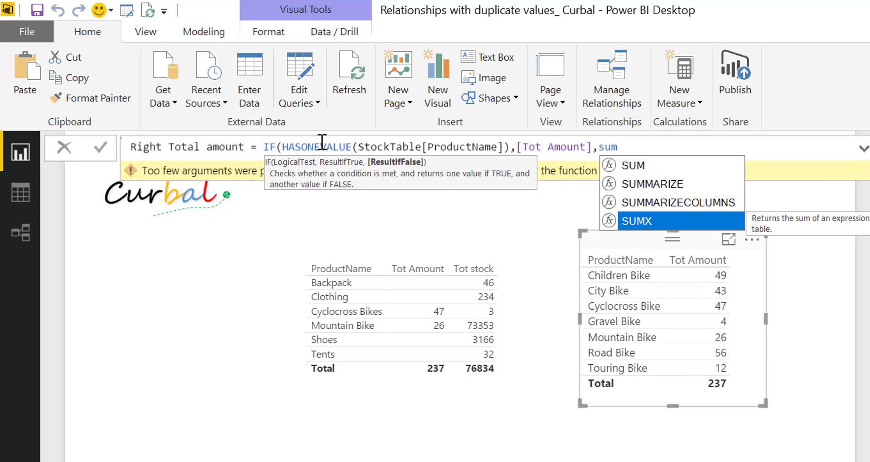
pyautogui.press('Tab')
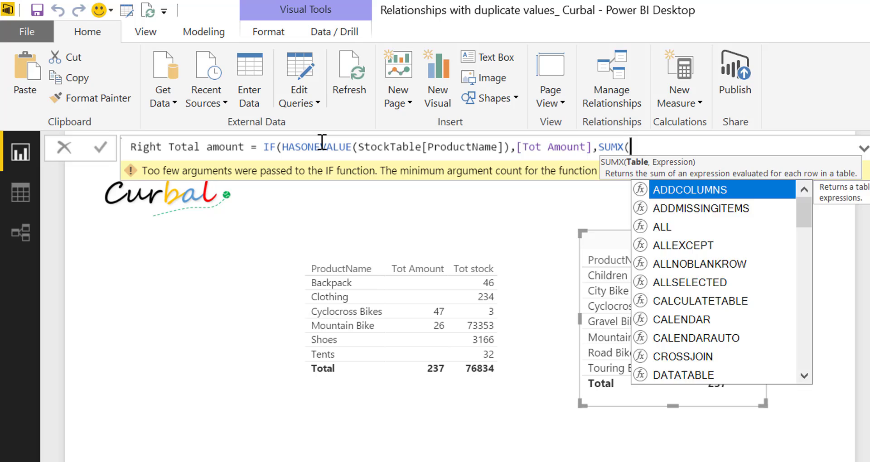
pyautogui.write('val')
pyautogui.press('Tab')
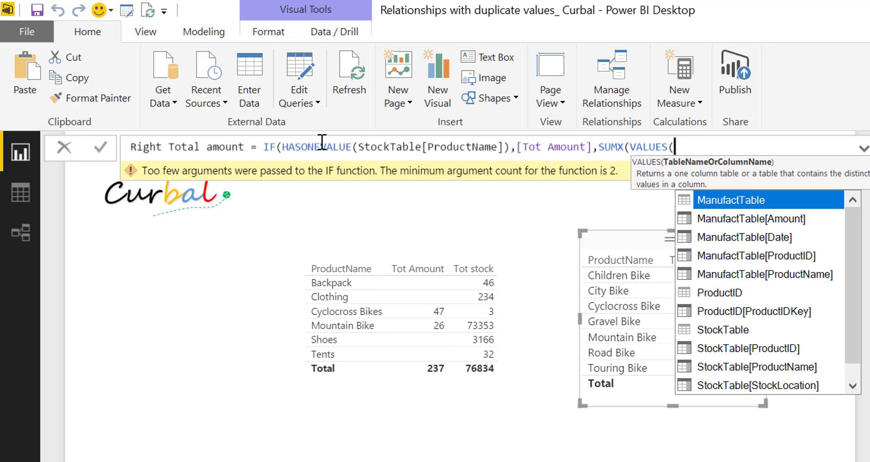
pyautogui.write('sto')
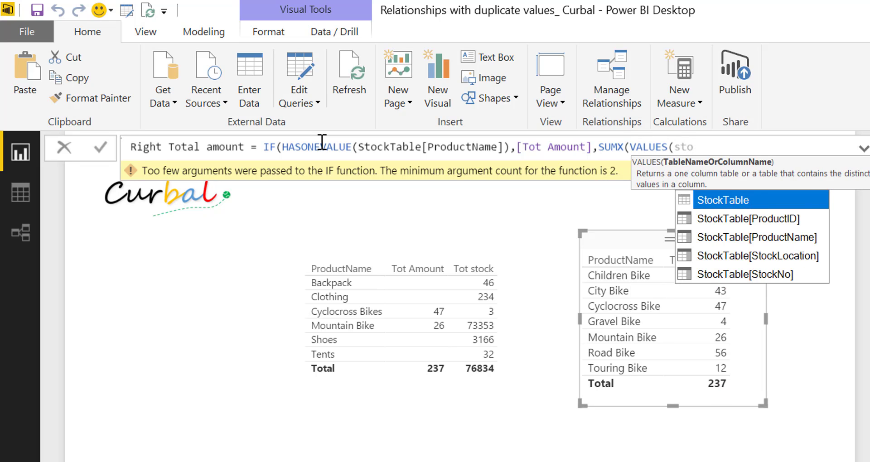
pyautogui.press('Down')
pyautogui.press('Down')
pyautogui.press('Tab')
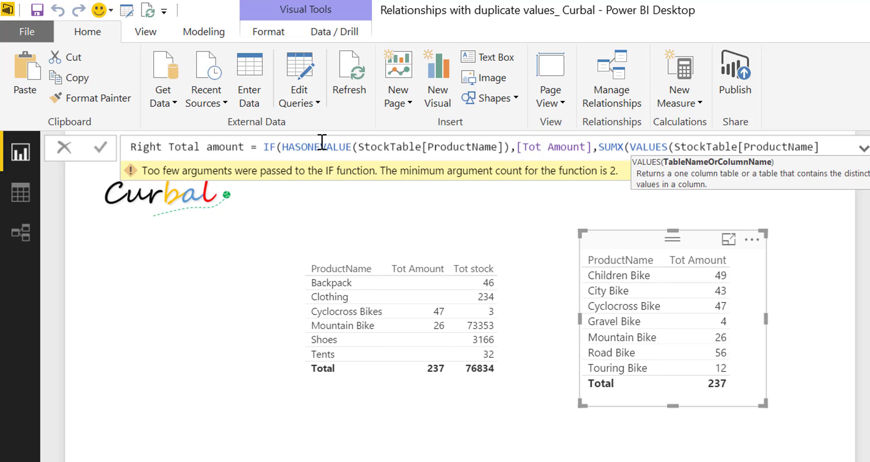
pyautogui.write('),[')
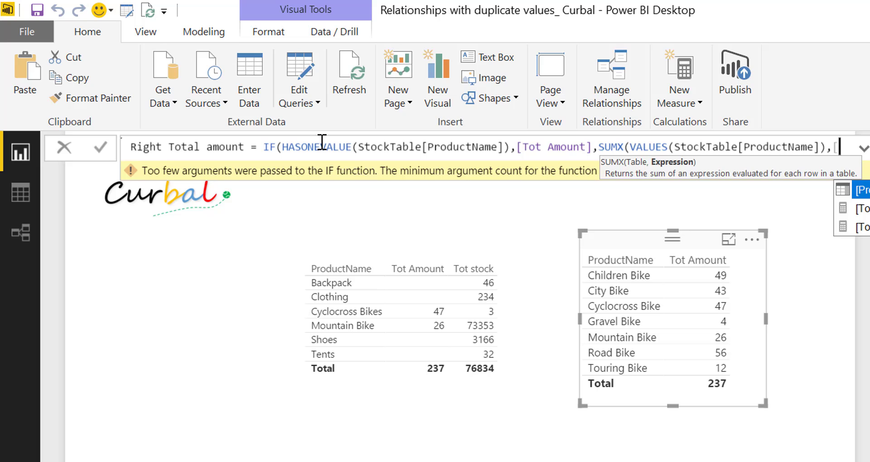
pyautogui.hotkey('shift', 'Return')
pyautogui.write('[')
pyautogui.press('Tab')
pyautogui.write(')')
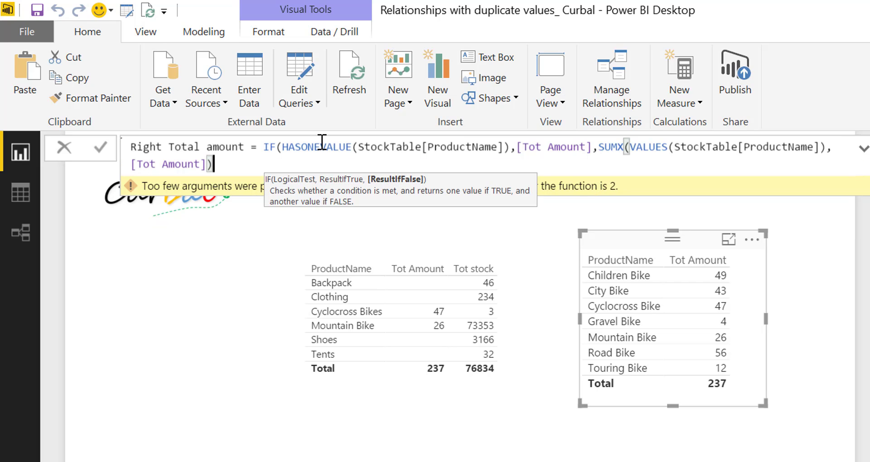
pyautogui.write(')')
# Add Right Total amount to the stock table, widen it, and delete the bike-only table
pyautogui.press('Return')
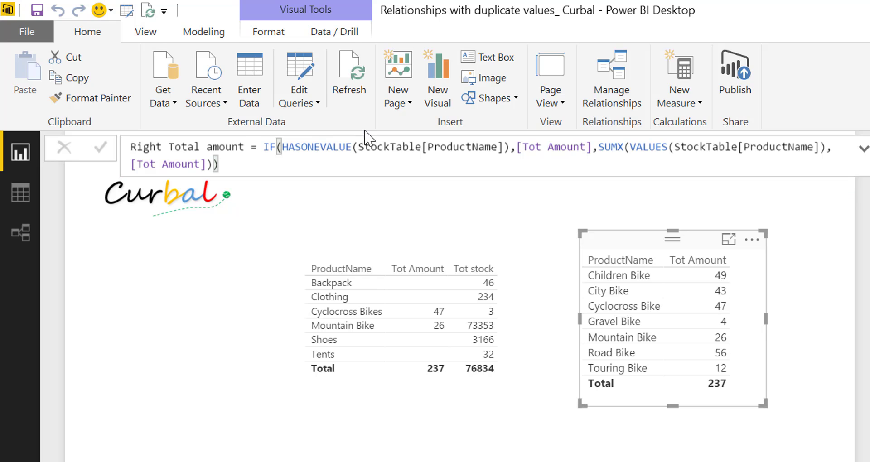
pyautogui.click(301, 267)
pyautogui.moveTo(404, 261); pyautogui.dragTo(286, 260)
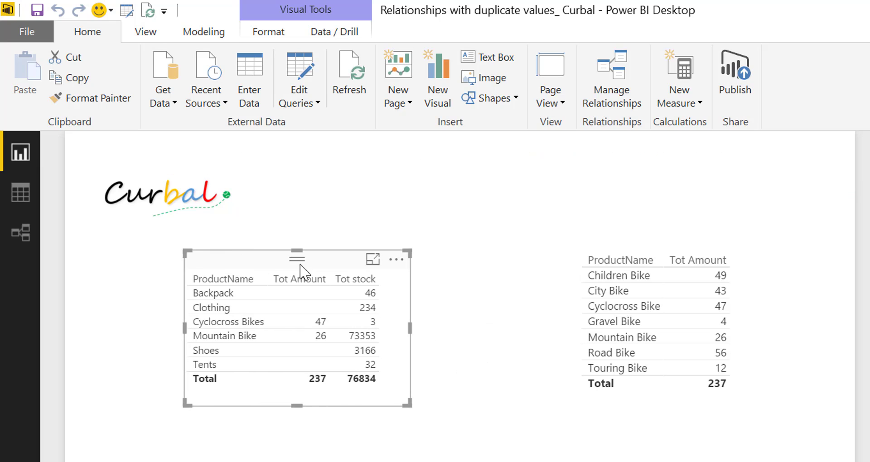
pyautogui.moveTo(857, 347); pyautogui.dragTo(358, 351)
pyautogui.moveTo(409, 405); pyautogui.dragTo(492, 409)
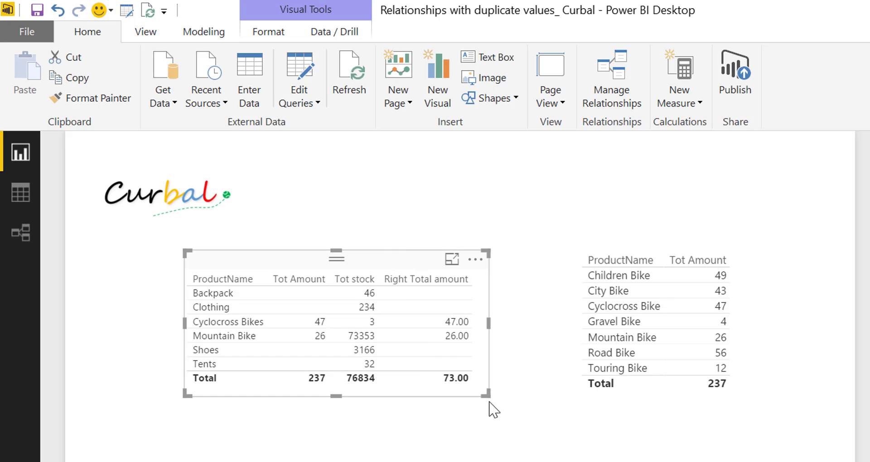
pyautogui.click(493, 410)
pyautogui.moveTo(346, 279); pyautogui.dragTo(415, 200)
pyautogui.press('Delete')
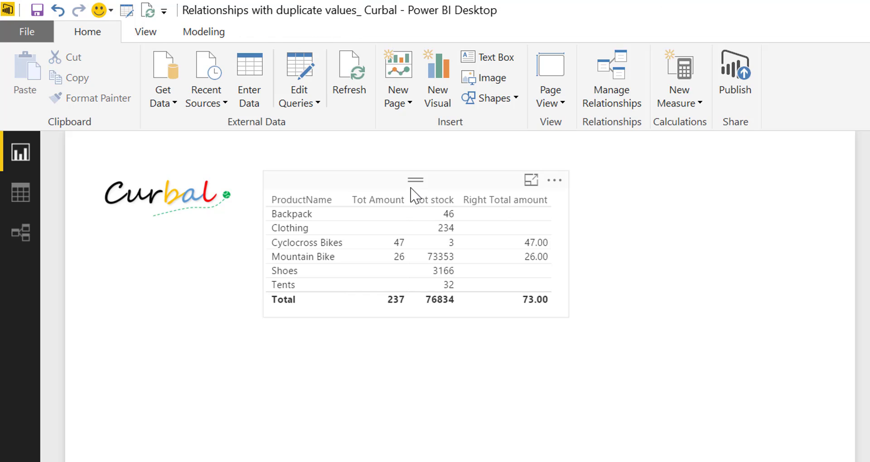
pyautogui.moveTo(412, 195); pyautogui.dragTo(442, 186)
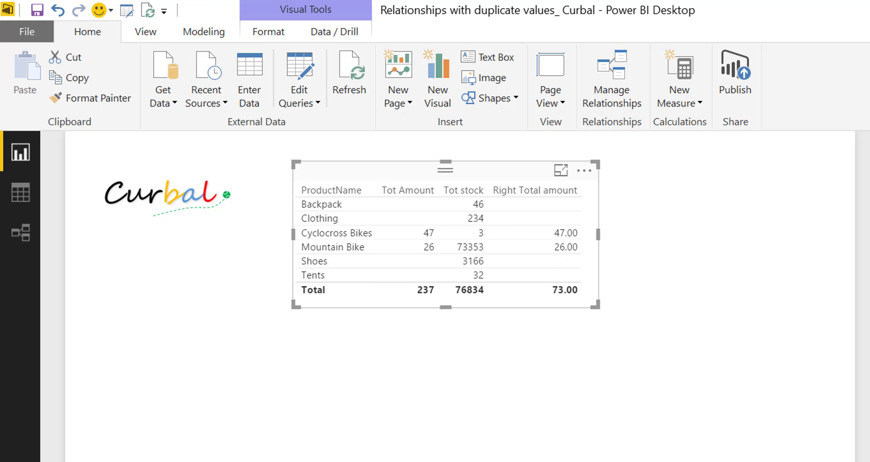
# Format the Right Total amount measure with 0 decimal places
pyautogui.click(204, 31)
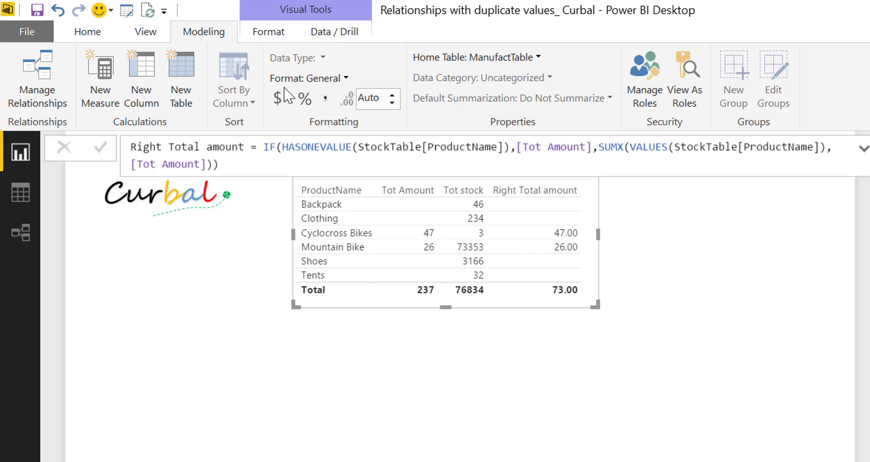
pyautogui.click(392, 95)
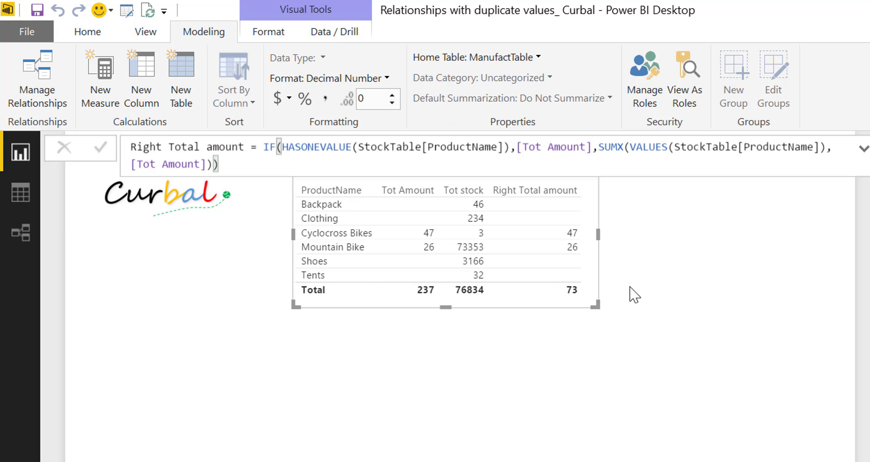
pyautogui.click(637, 243)
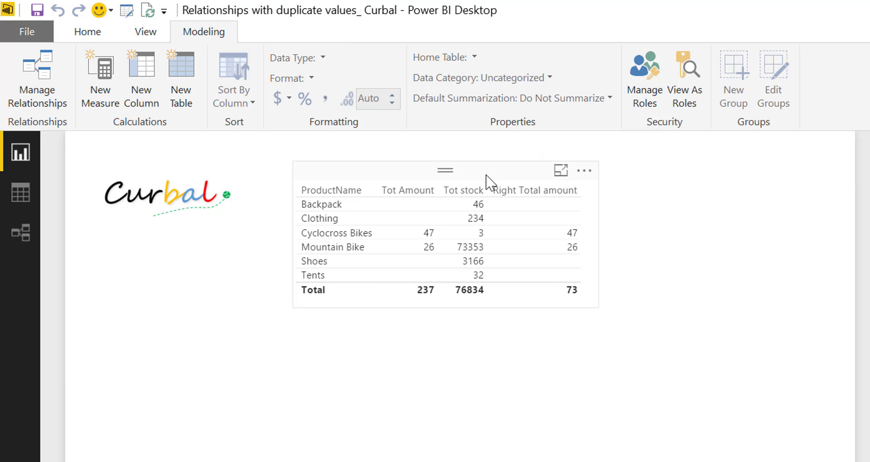
# Nudge the stock table and display the Right Total amount formula beside its 73 total
pyautogui.moveTo(490, 180); pyautogui.dragTo(499, 186)
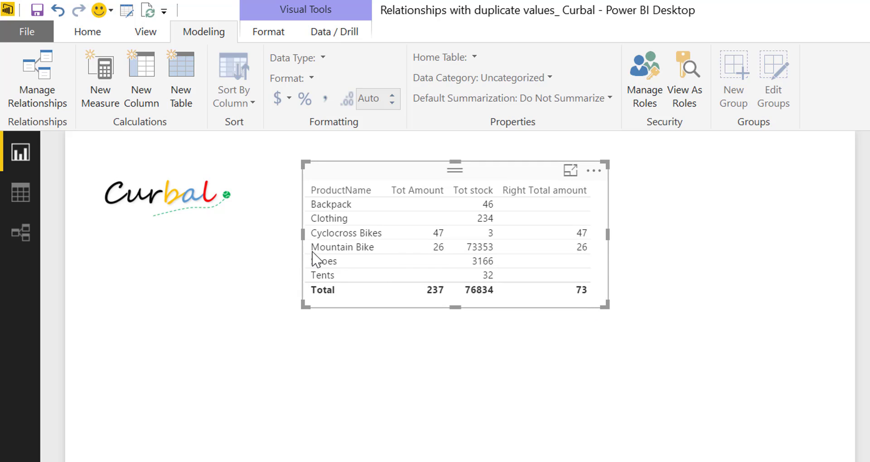
pyautogui.click(866, 181)
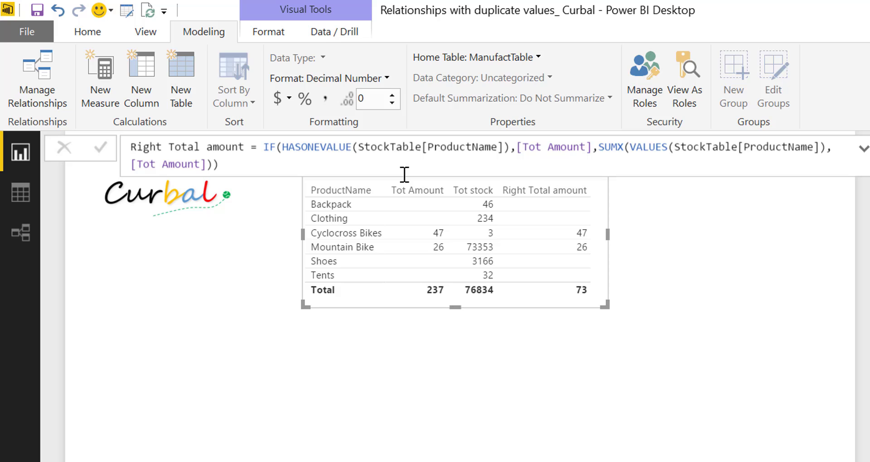
pyautogui.click(651, 233)
pyautogui.moveTo(480, 196); pyautogui.dragTo(490, 226)
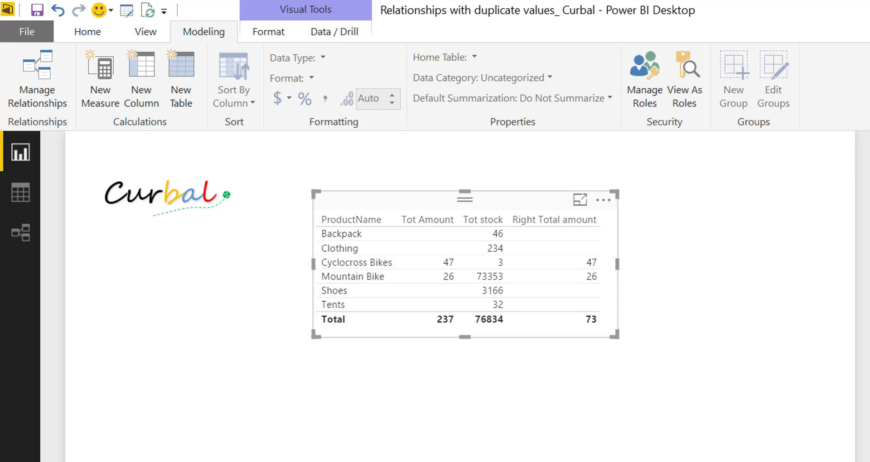
pyautogui.click(866, 181)
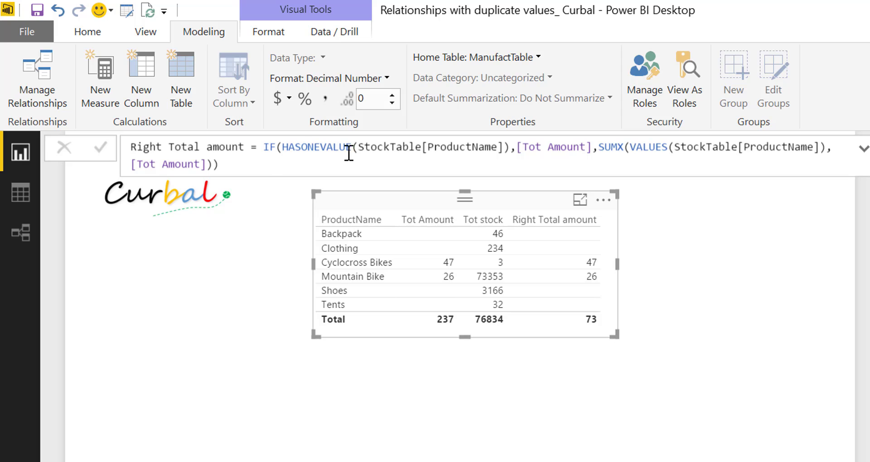